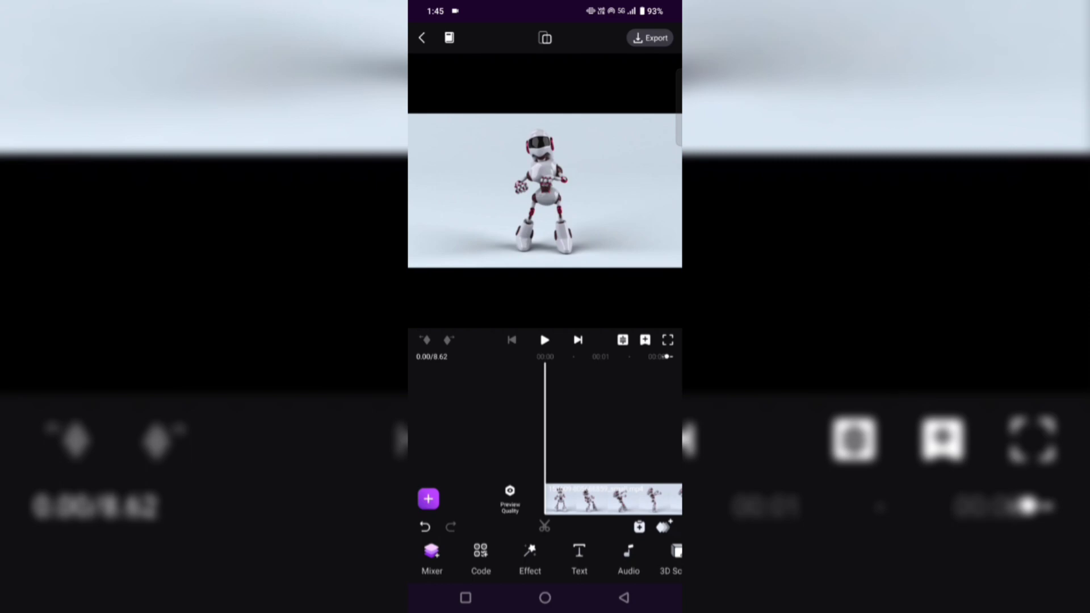
Apply the Manga Style template and extend its Adjust layer to the clip's 8.57 s end.
left_click(480, 553)
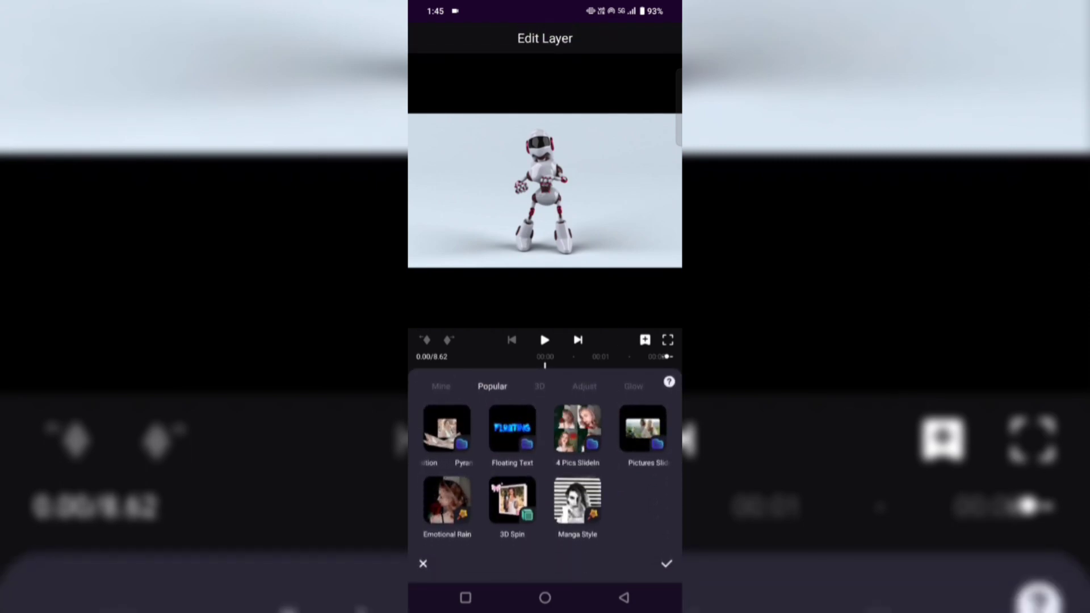
left_click(577, 500)
left_click(666, 564)
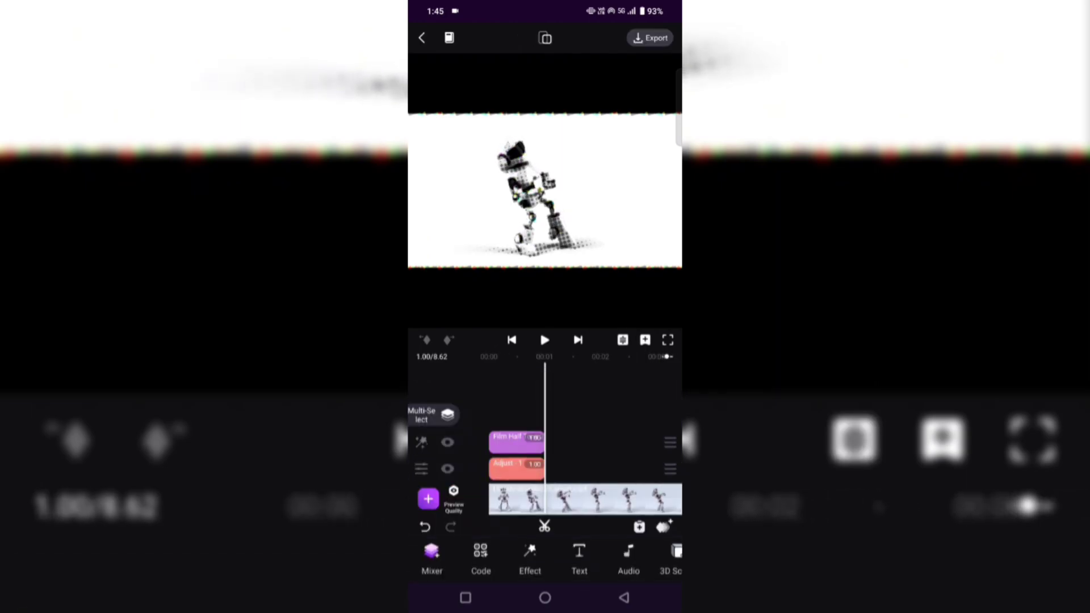
left_click(514, 463)
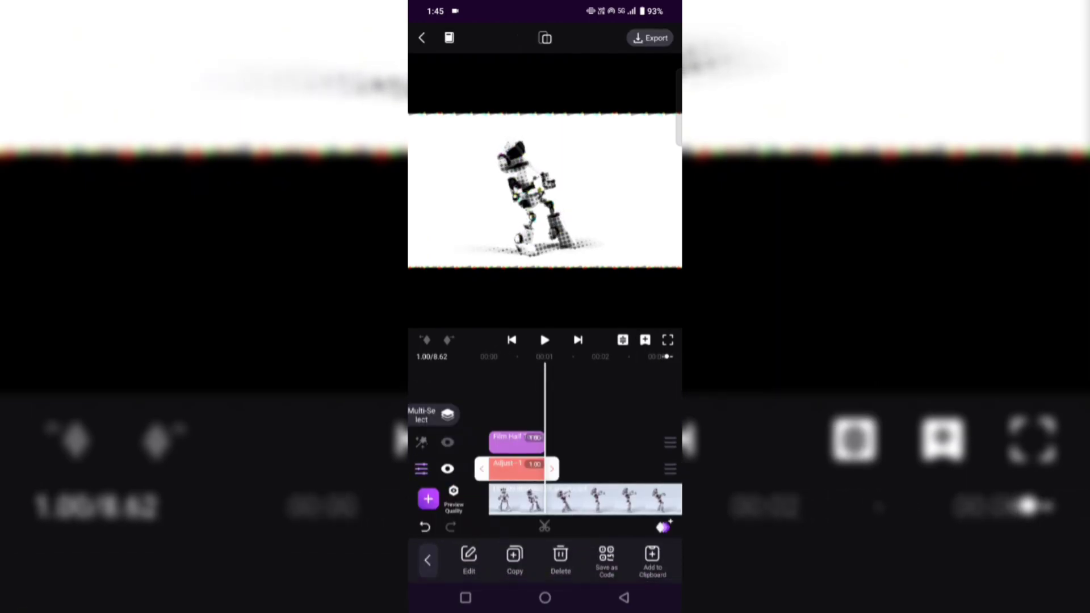
mouse_move(543, 464)
left_mouse_down()
mouse_move(661, 476)
mouse_move(596, 503)
left_mouse_up()
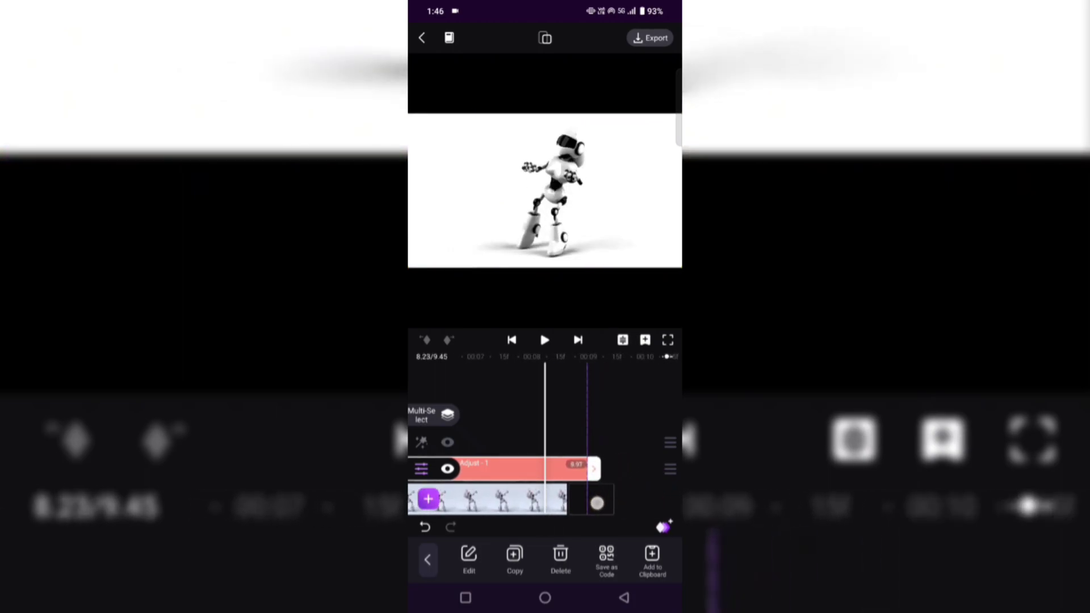
Make two copies of the Film Half clip and stagger them at later points on the timeline.
left_click(571, 437)
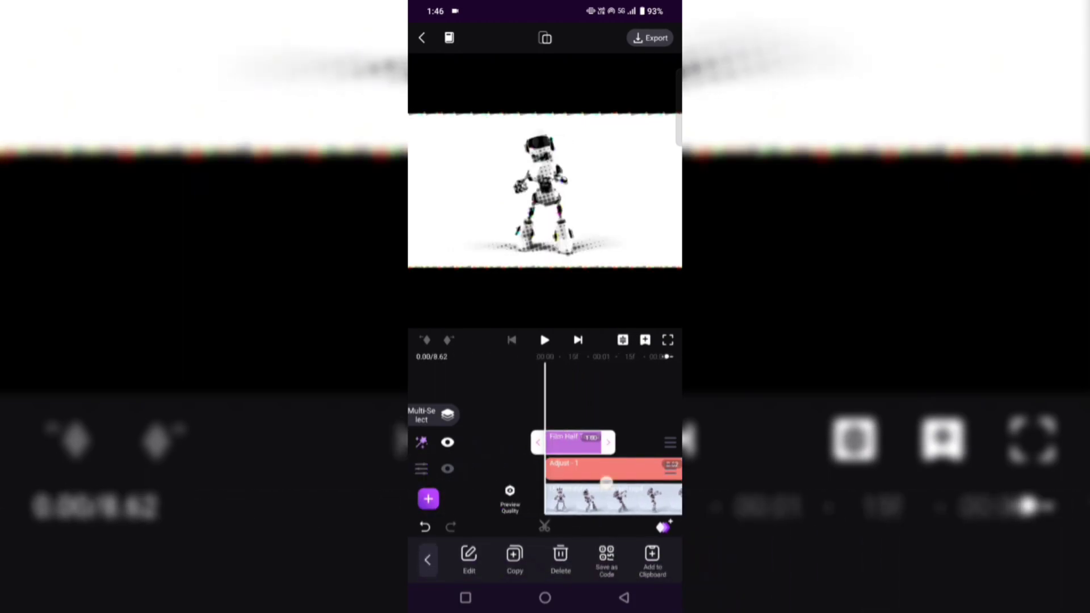
mouse_move(607, 482)
left_mouse_down()
mouse_move(569, 482)
mouse_move(510, 455)
mouse_move(574, 482)
left_mouse_up()
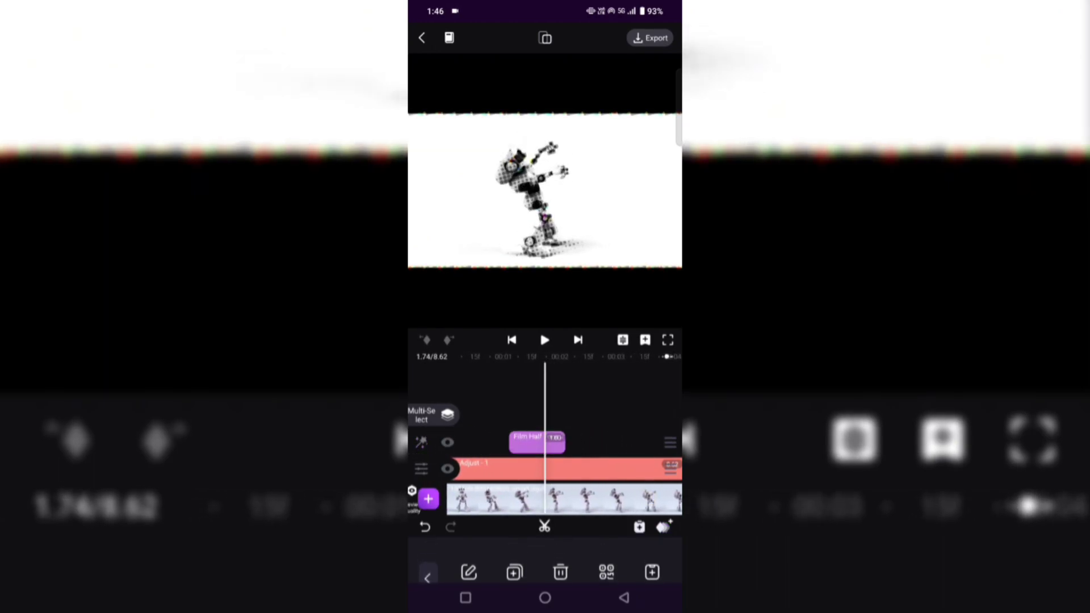
left_click(527, 442)
left_click(514, 559)
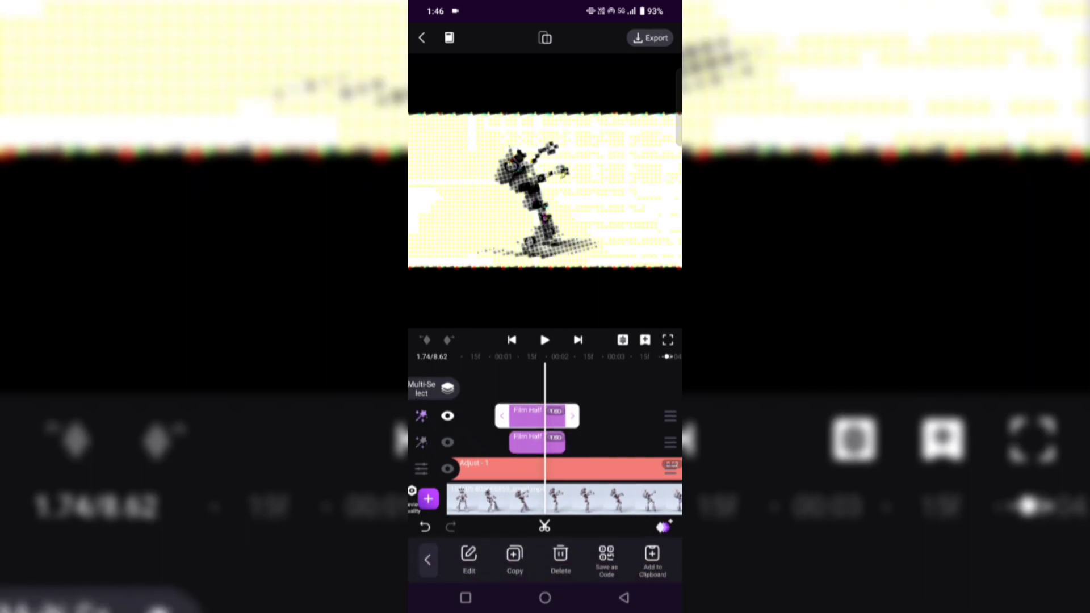
left_click_drag(627, 419, 676, 419)
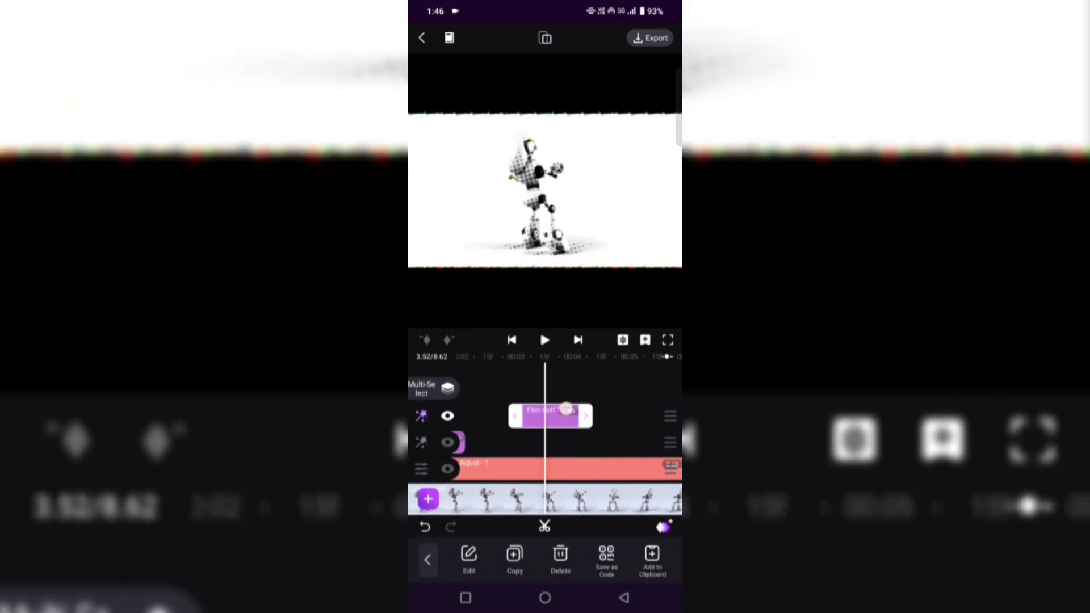
left_click_drag(593, 480, 436, 480)
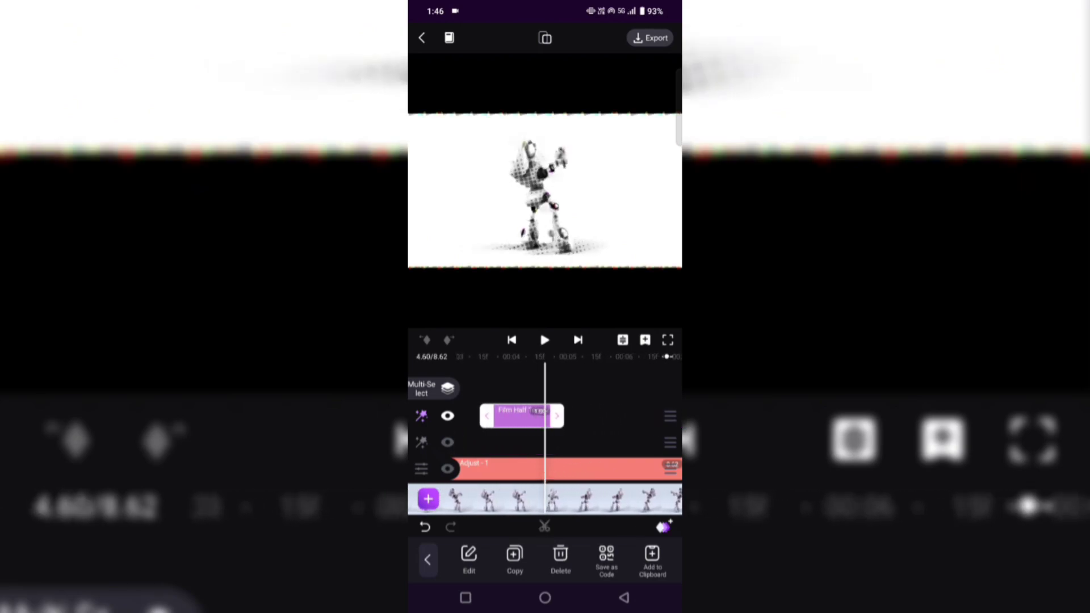
left_click(514, 559)
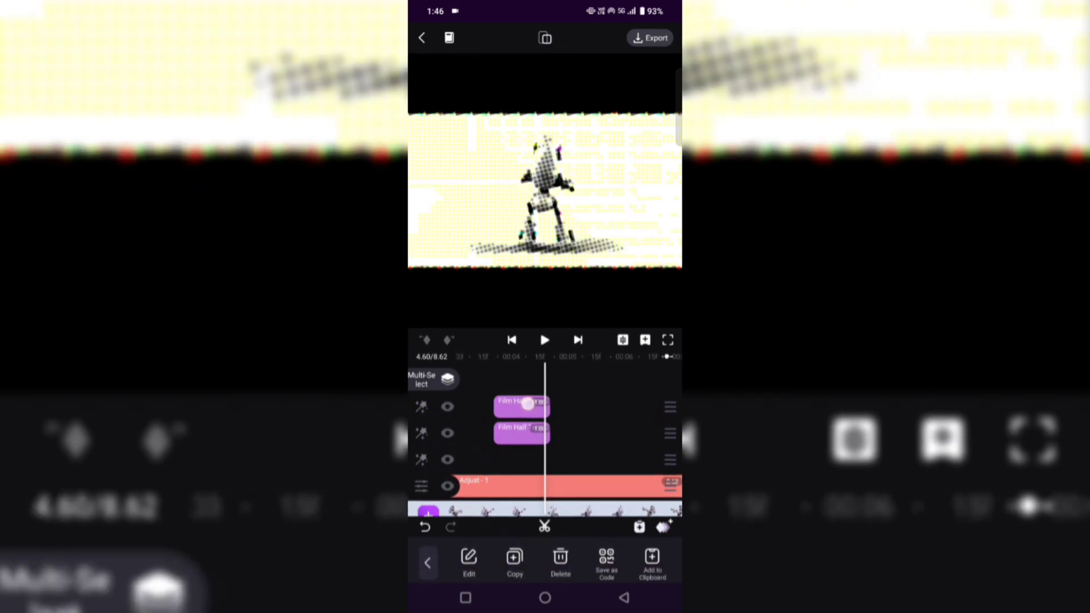
mouse_move(528, 403)
left_mouse_down()
mouse_move(556, 471)
mouse_move(547, 408)
left_mouse_up()
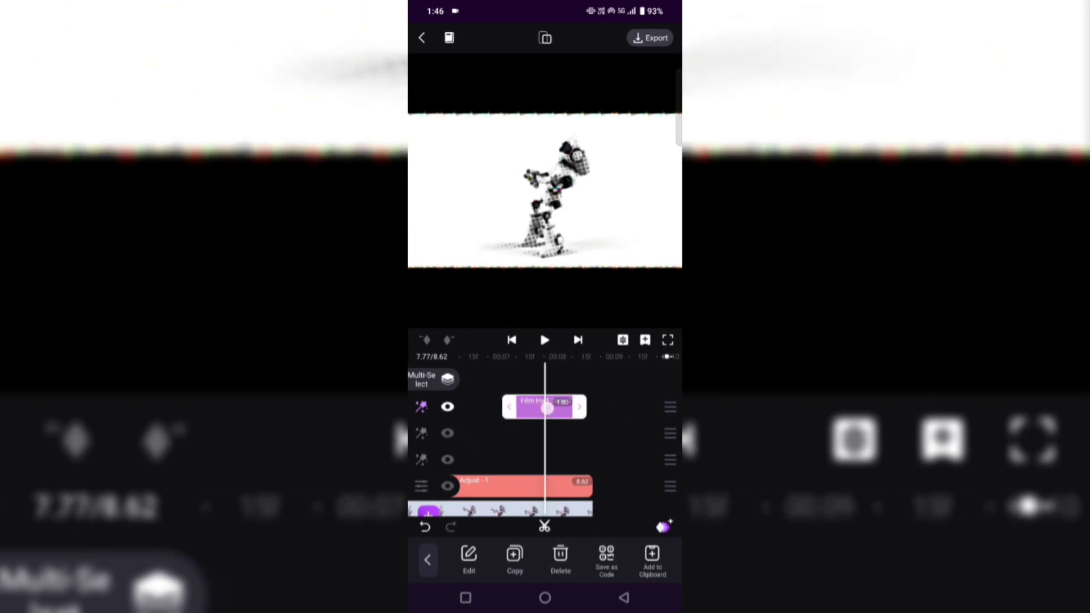
left_click(544, 340)
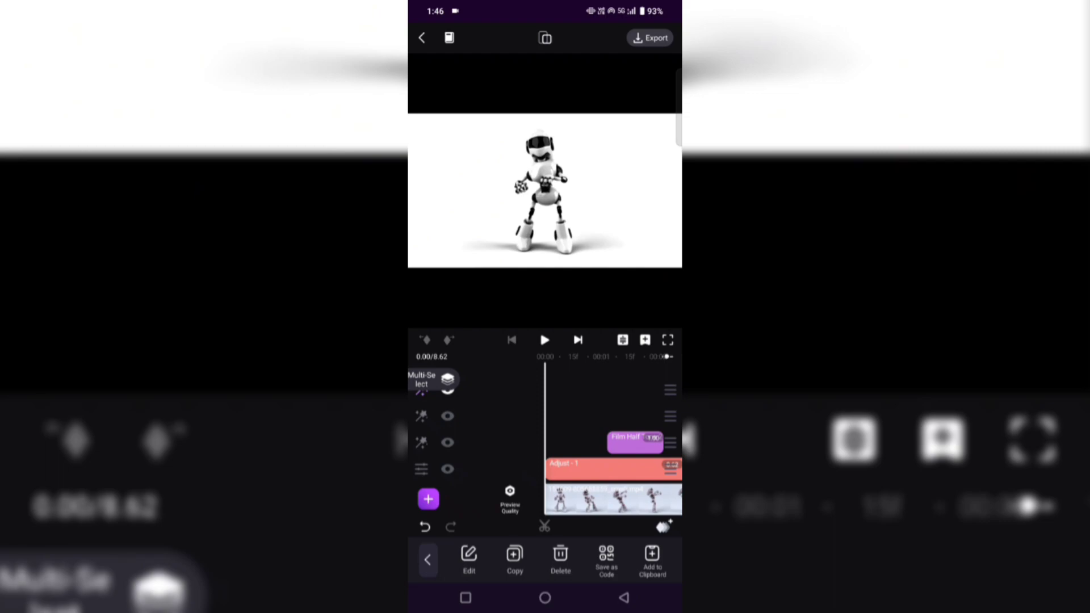
Search the effects library for 'acid', apply Acid to the robot clip, and shift it later.
left_click(613, 500)
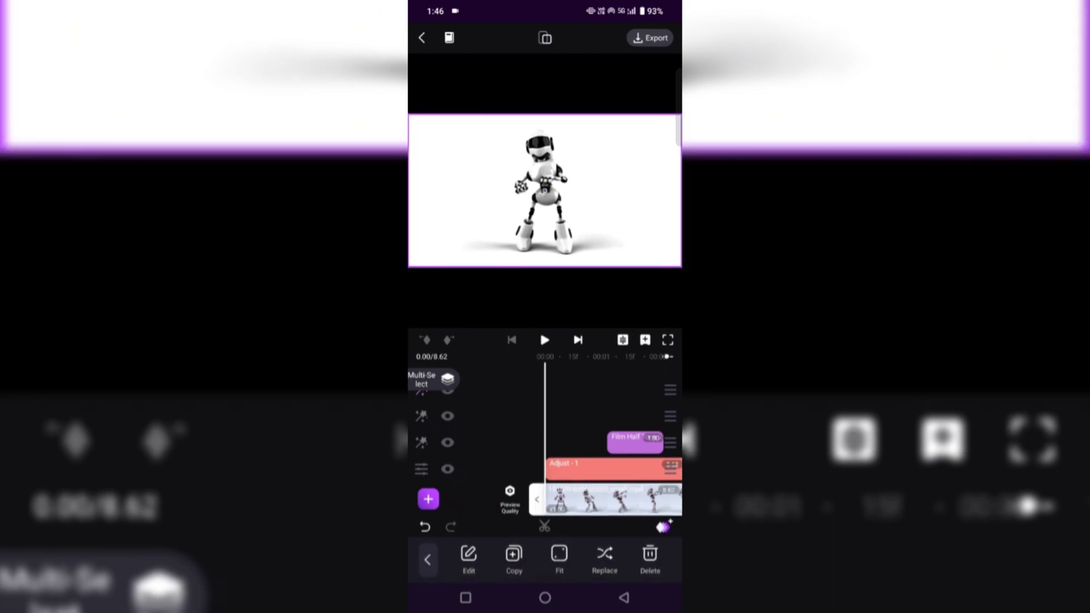
left_click(468, 559)
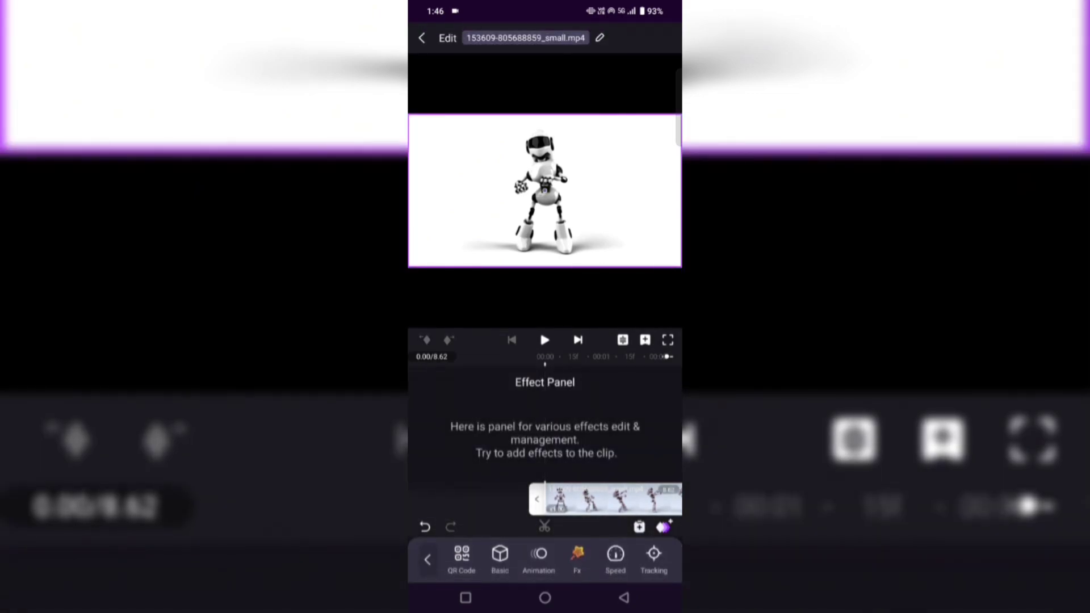
left_click(576, 557)
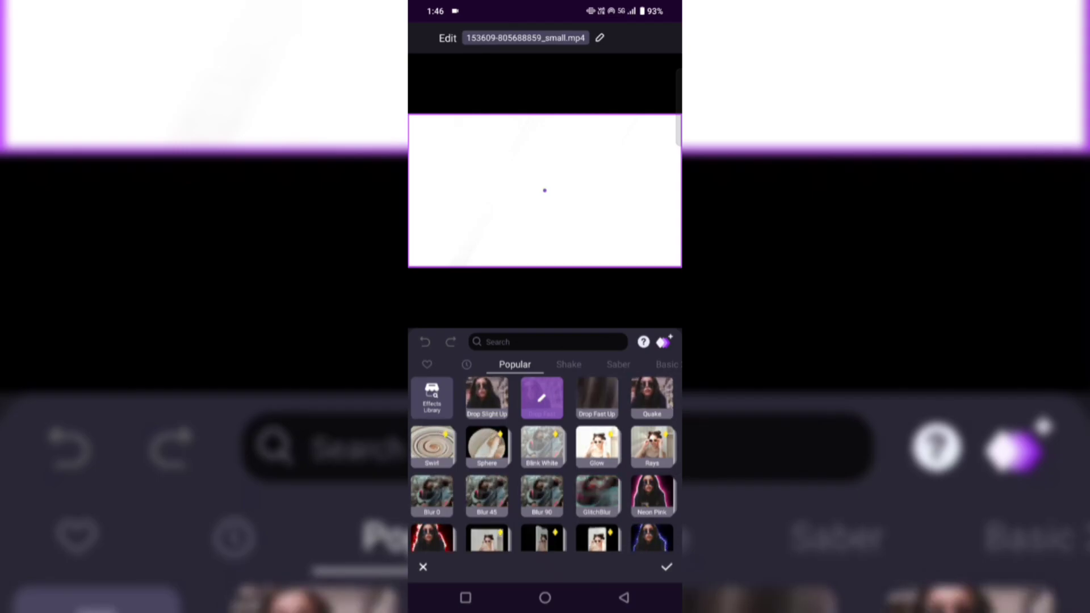
left_click(431, 398)
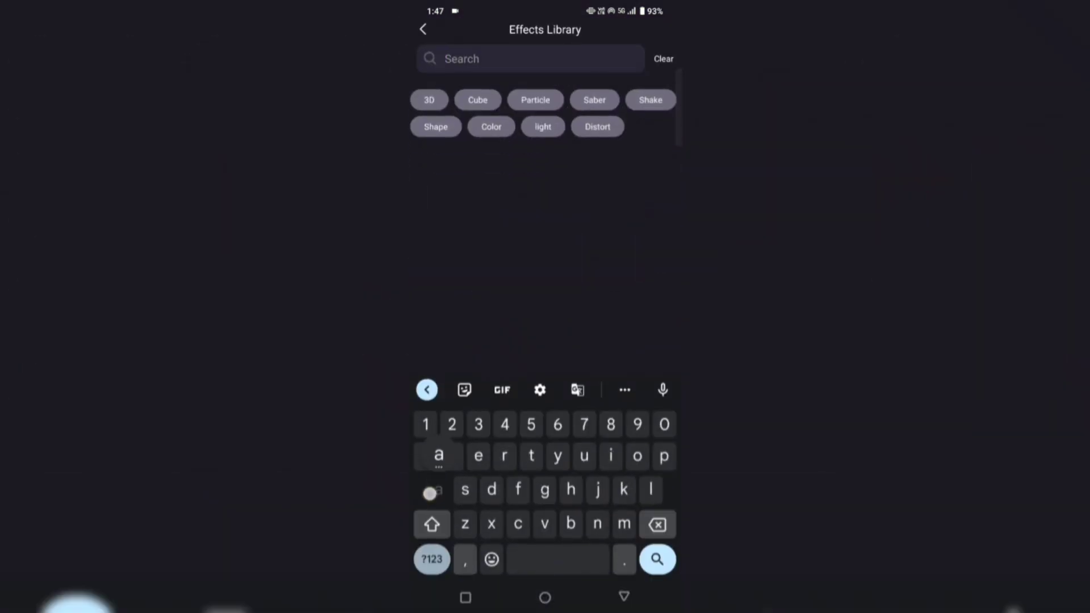
type("acid")
left_click(437, 111)
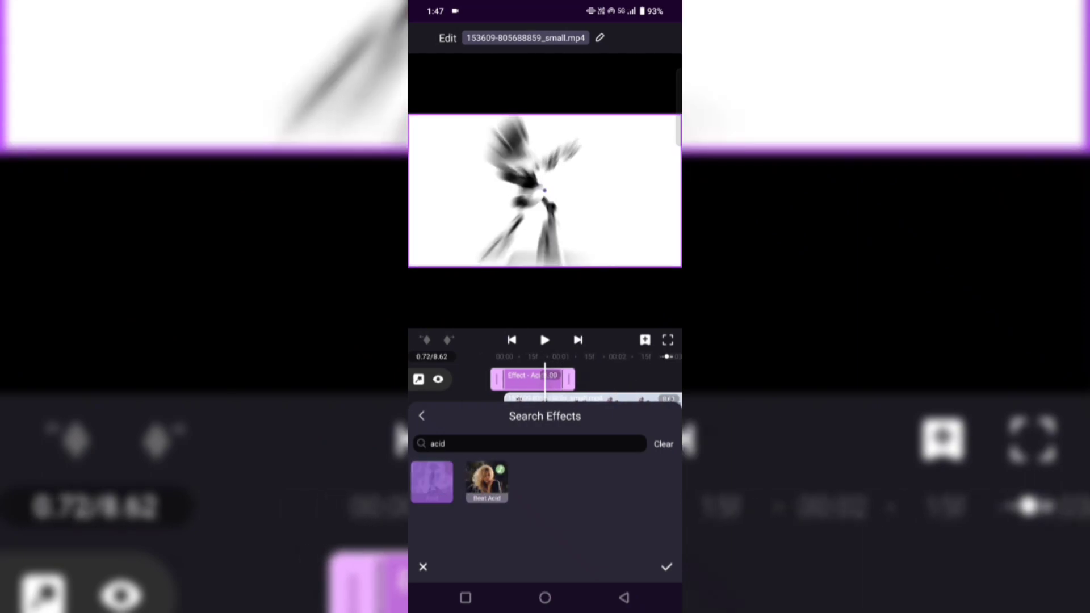
left_click(666, 566)
left_click_drag(579, 476, 517, 463)
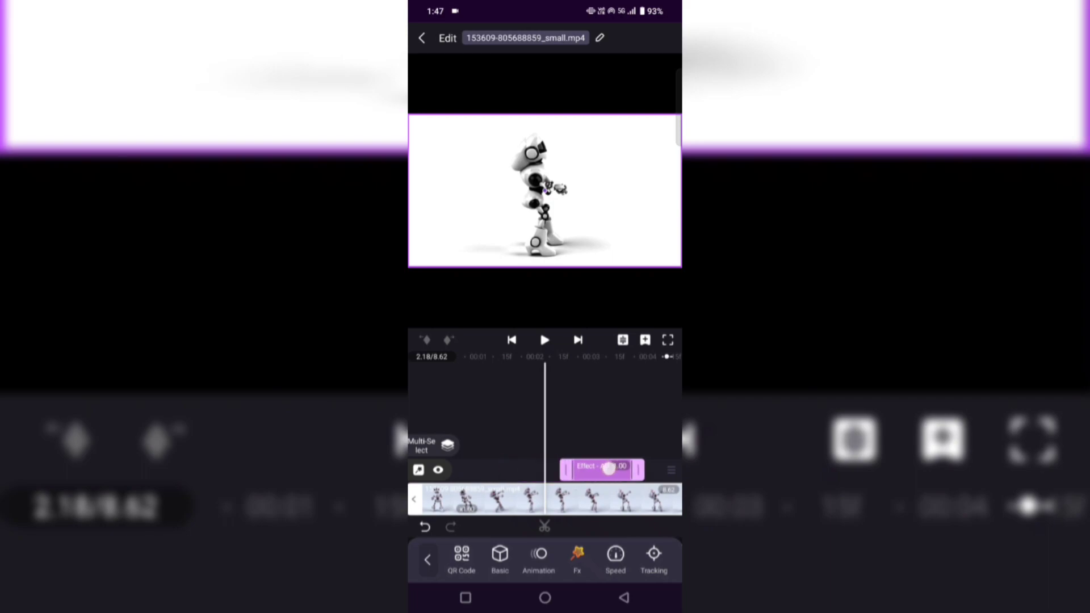
Duplicate the Acid clip onto a later spot on its own track and play the preview.
left_click_drag(596, 499, 551, 499)
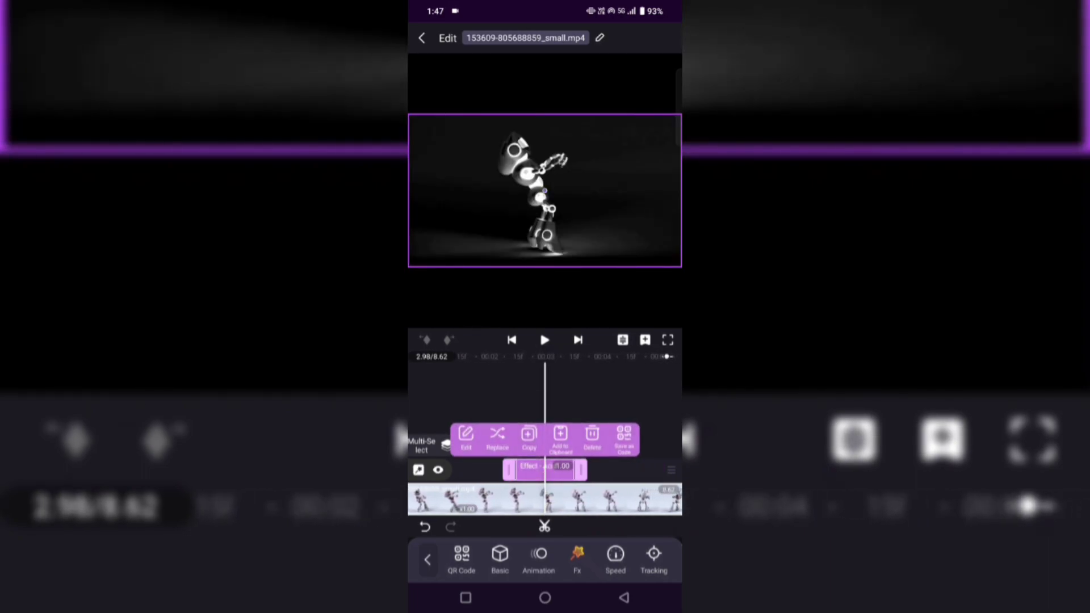
left_click(528, 437)
left_click_drag(517, 445, 528, 441)
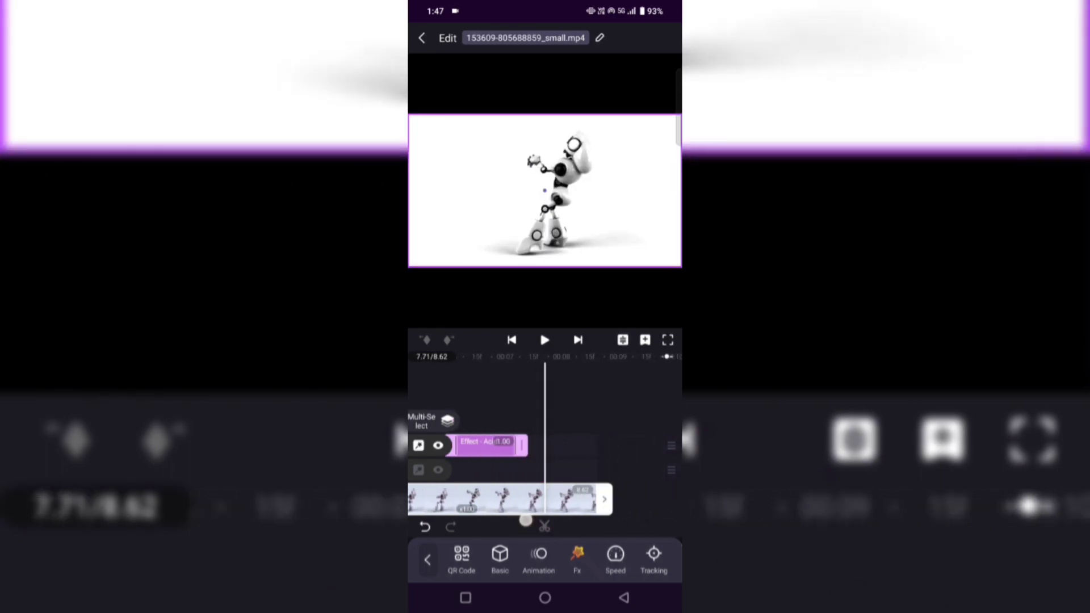
left_click_drag(607, 452, 652, 454)
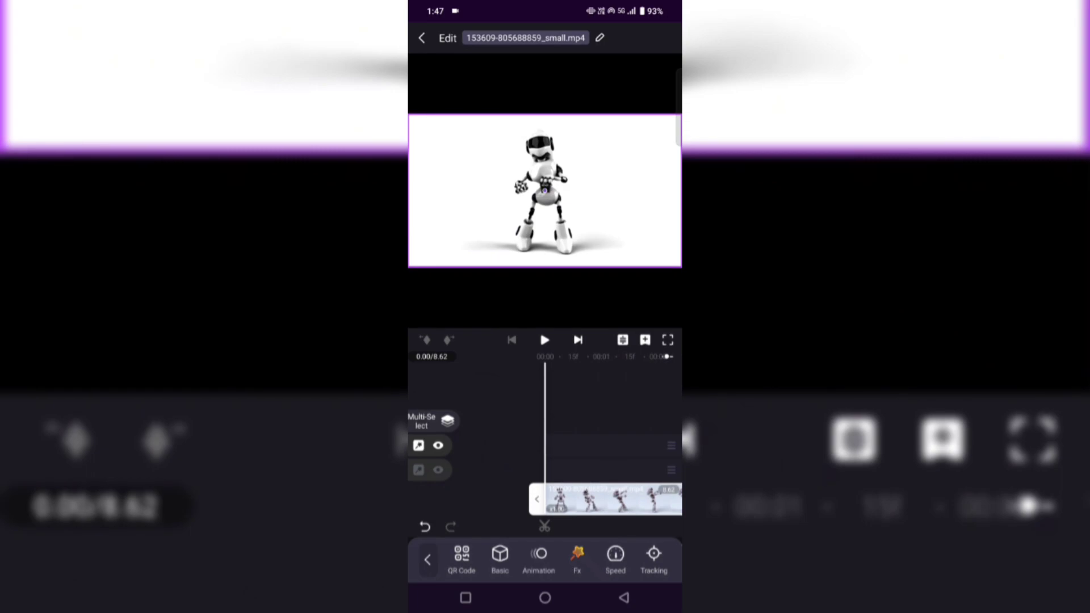
left_click(545, 339)
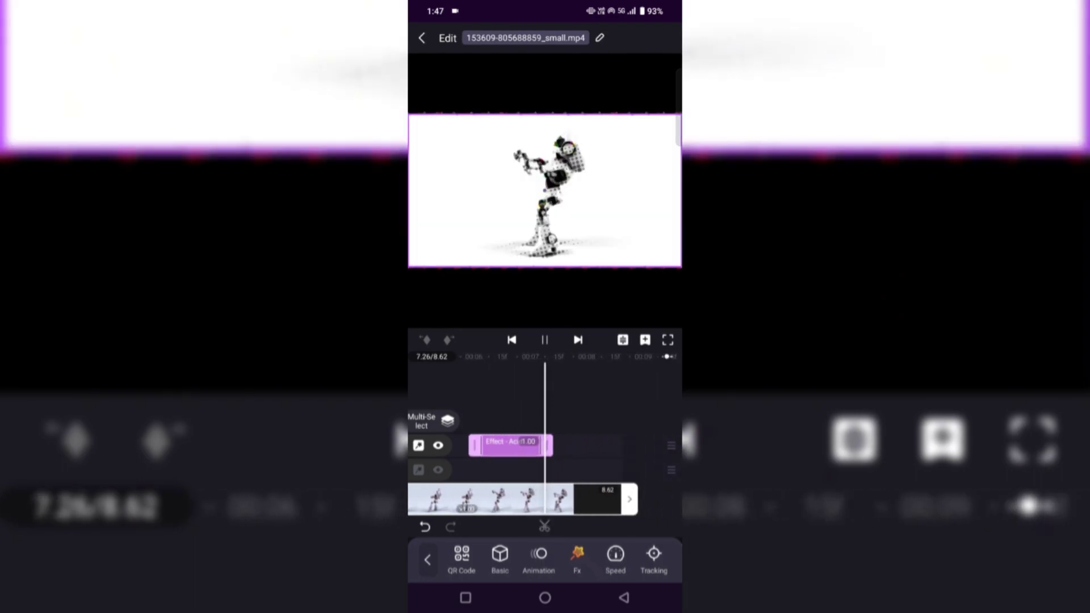
Search the effects library for 'zoom' and add the Zoom In Out effect early in the video.
left_click(511, 340)
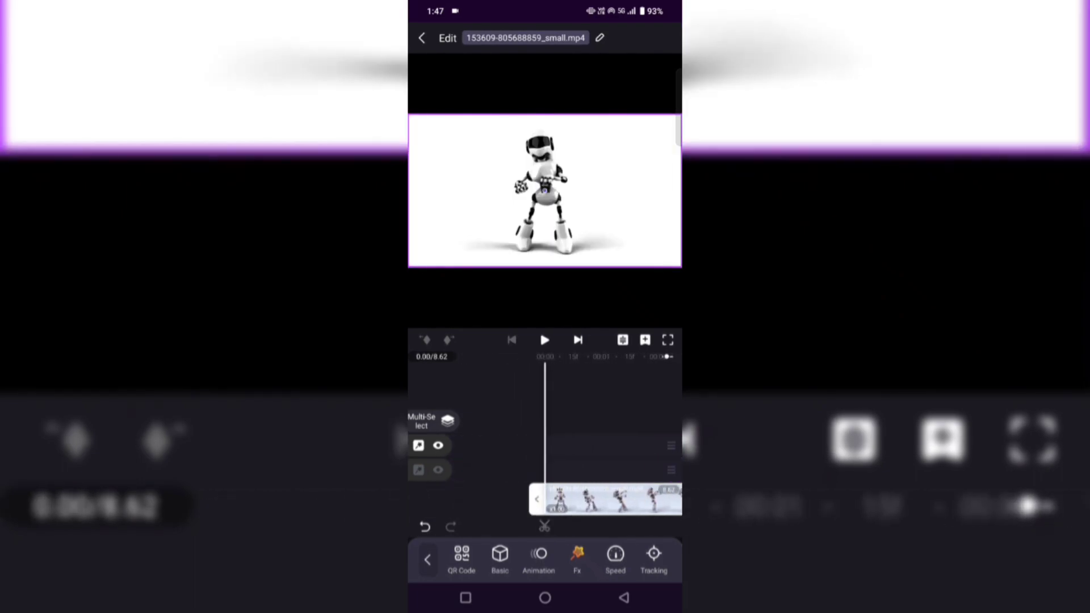
left_click(577, 553)
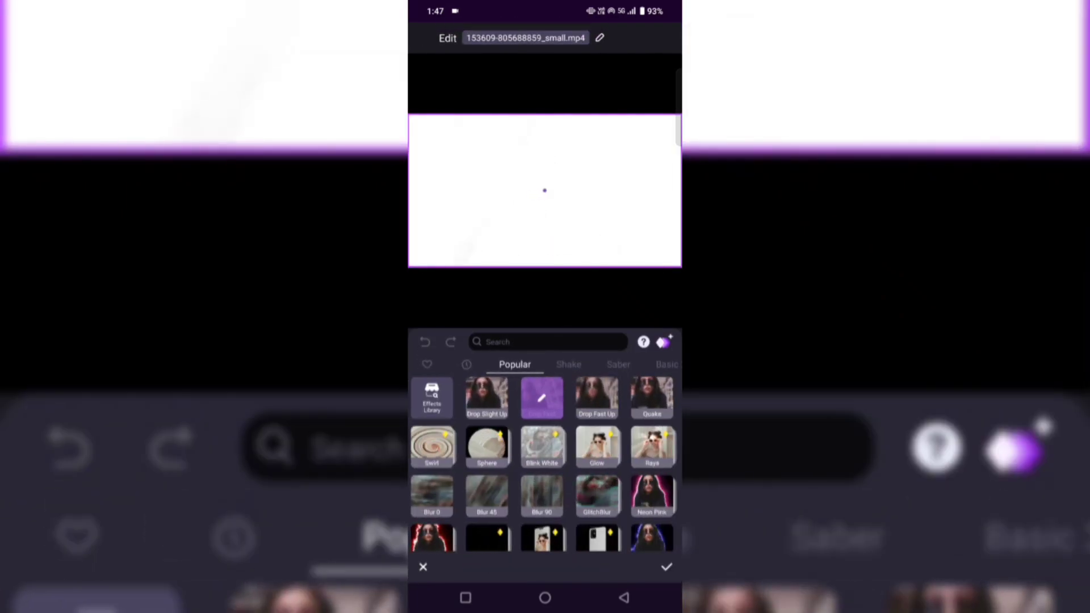
left_click(545, 341)
type("zoom")
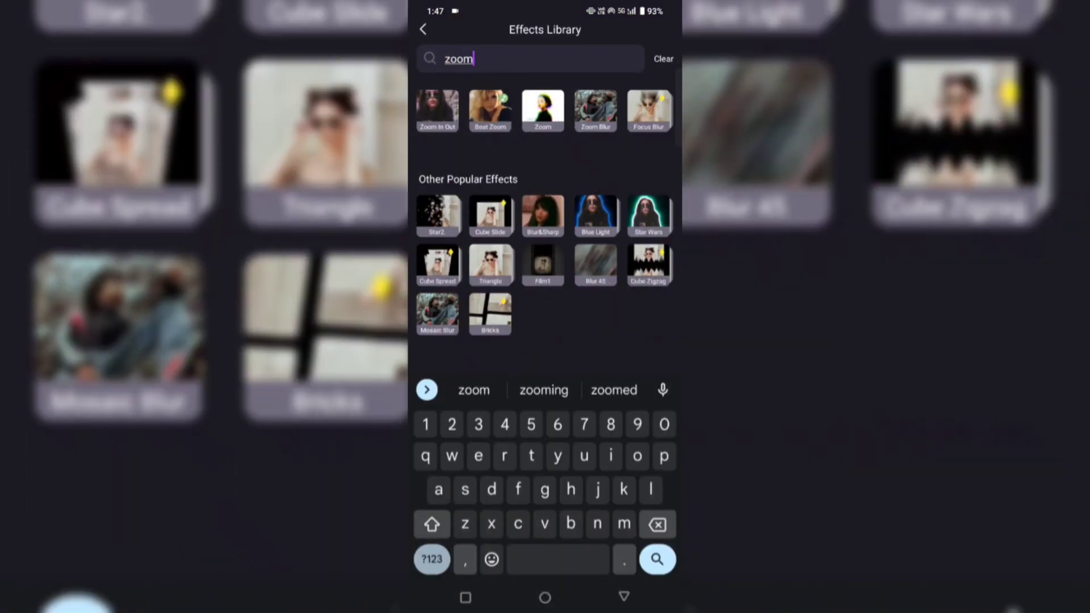
left_click(438, 109)
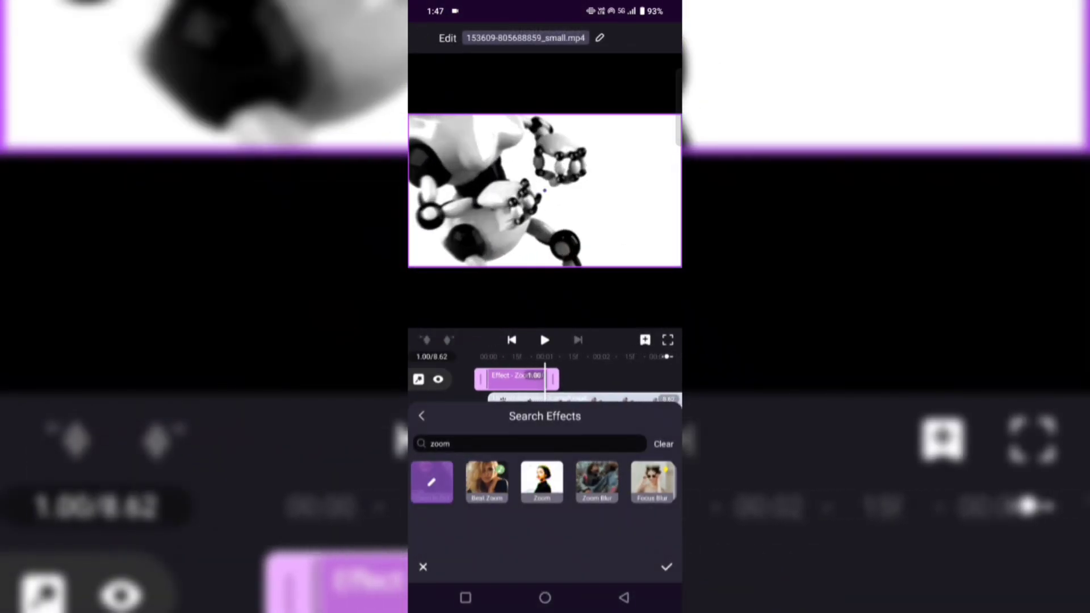
left_click(666, 567)
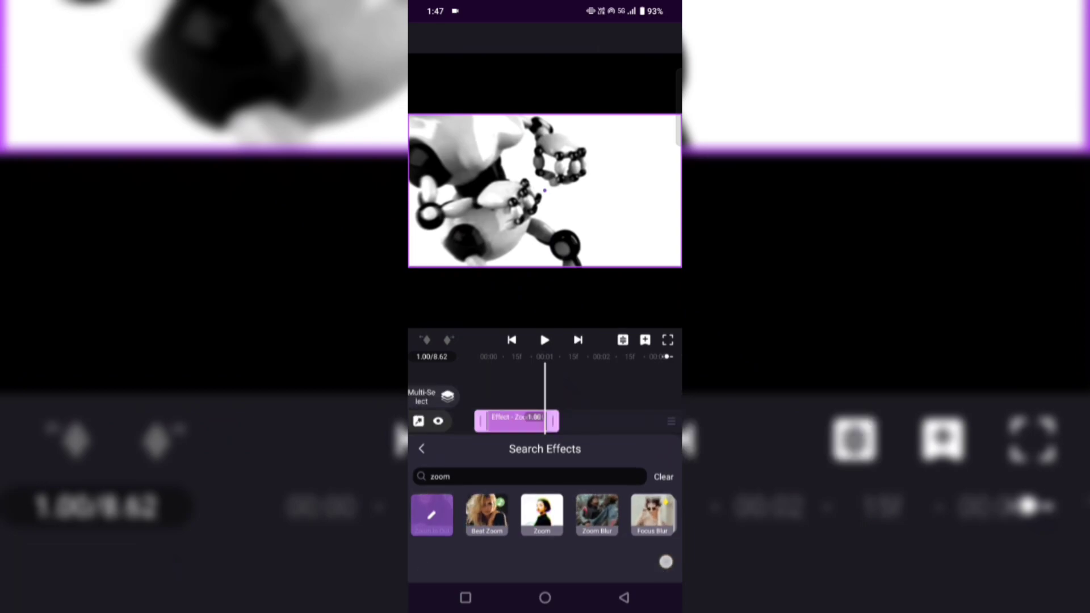
mouse_move(558, 446)
left_mouse_down()
mouse_move(632, 447)
mouse_move(517, 447)
mouse_move(585, 446)
left_mouse_up()
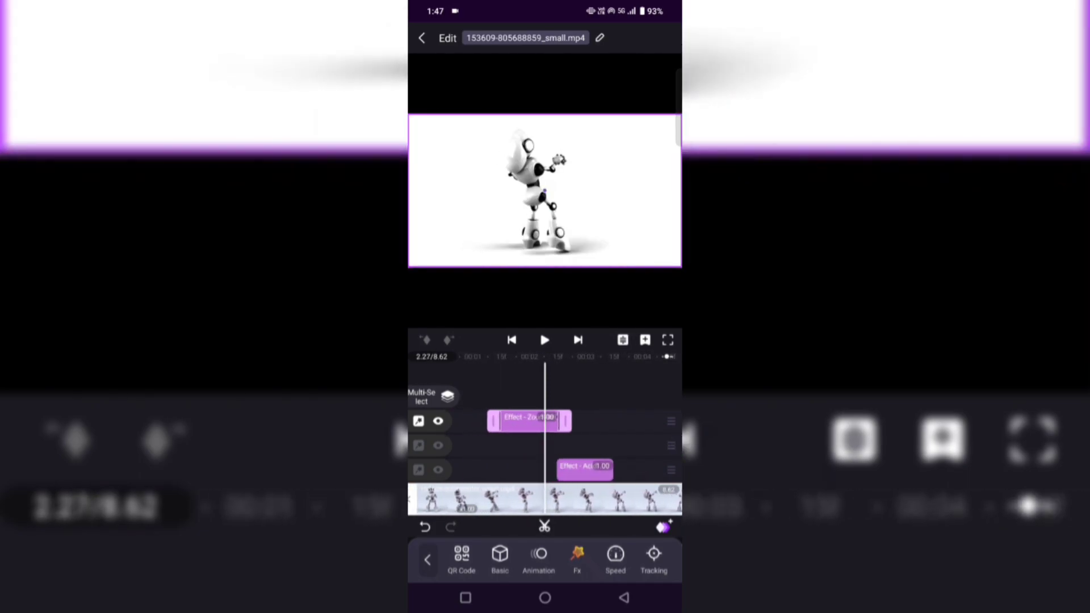
Copy the Zoom In Out clip to around the 4–5 second mark and preview from the start.
left_click(527, 420)
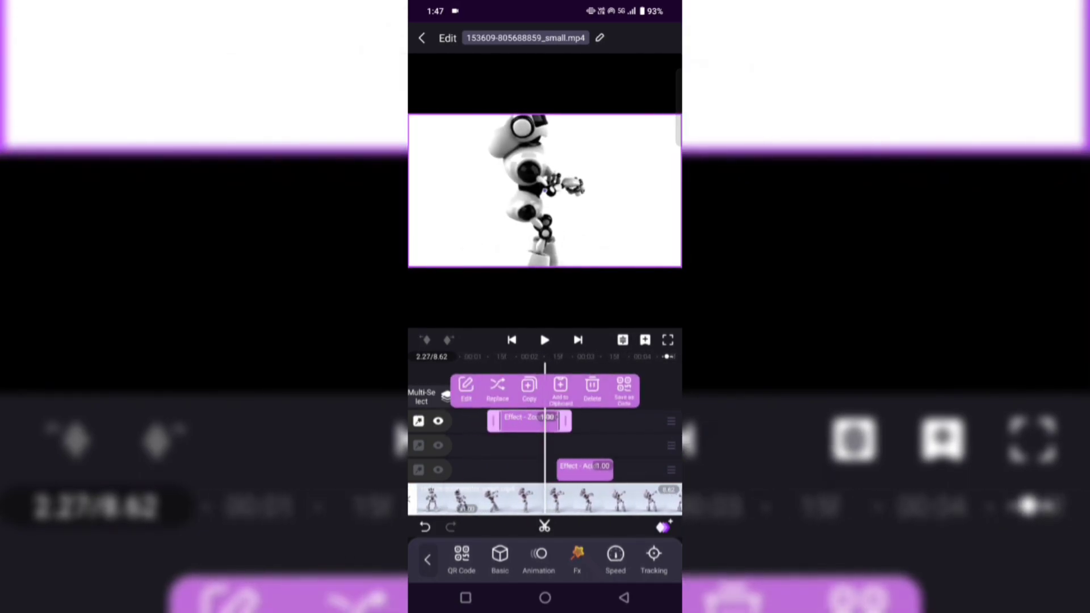
left_click(528, 389)
left_click_drag(540, 404, 520, 405)
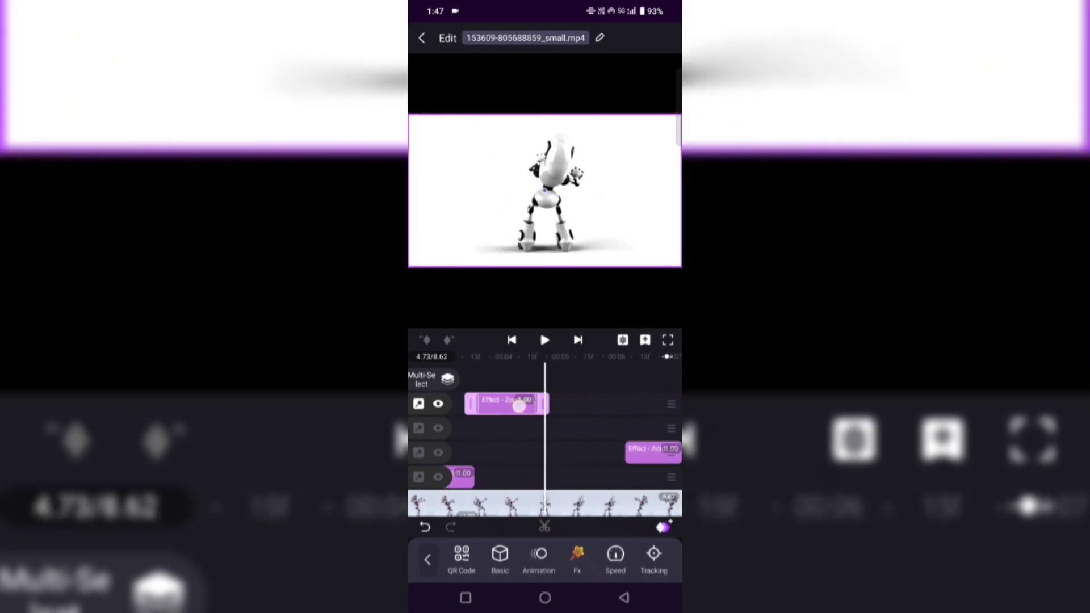
left_click_drag(541, 470, 621, 482)
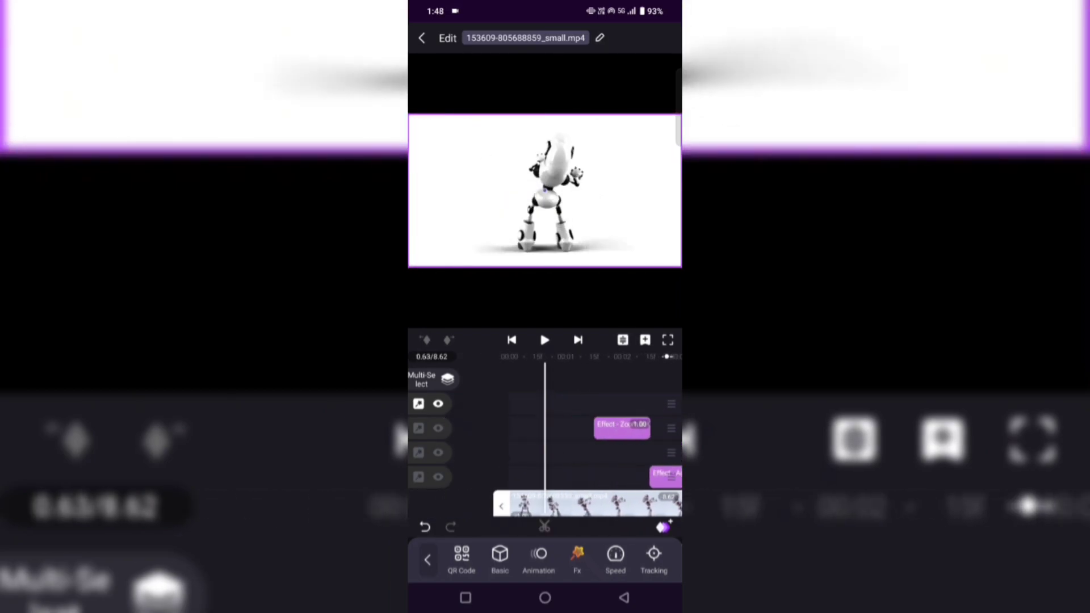
left_click(544, 340)
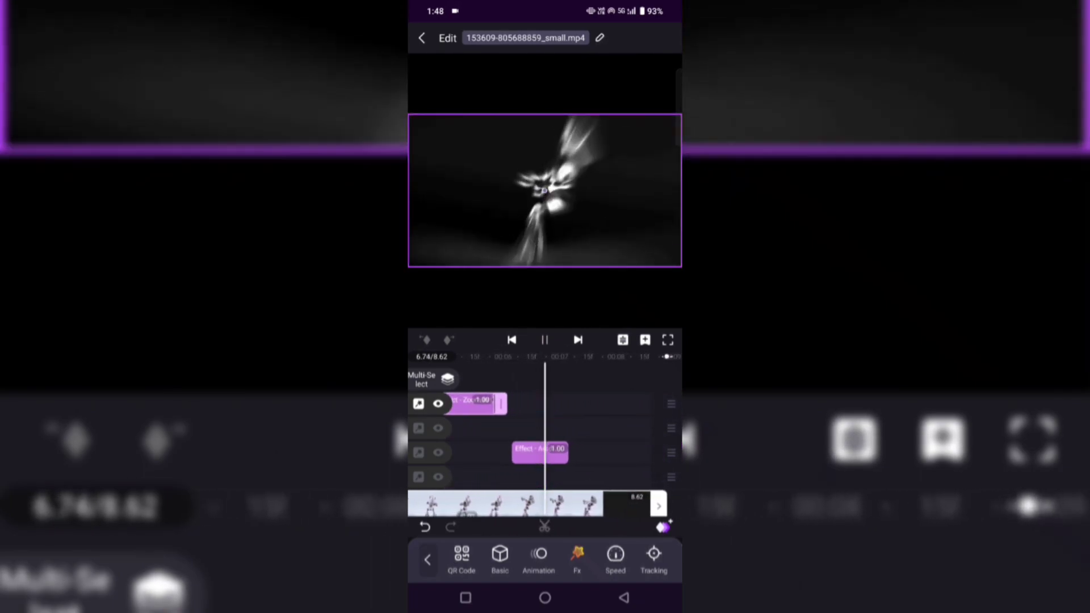
left_click_drag(568, 459, 632, 460)
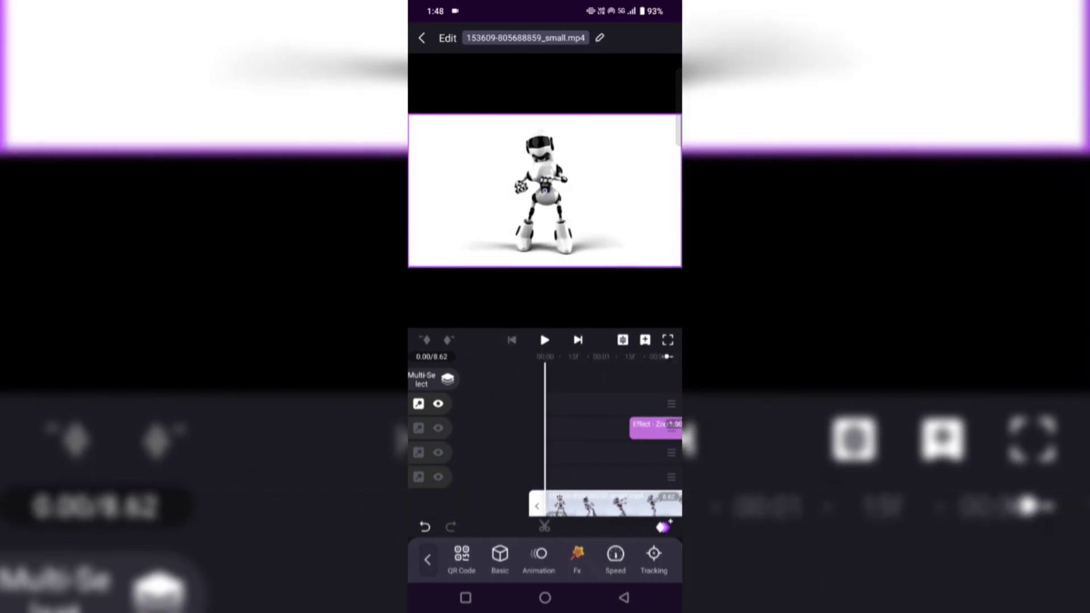
Search the effects library for 'quake' and apply the Quake effect.
left_click(576, 556)
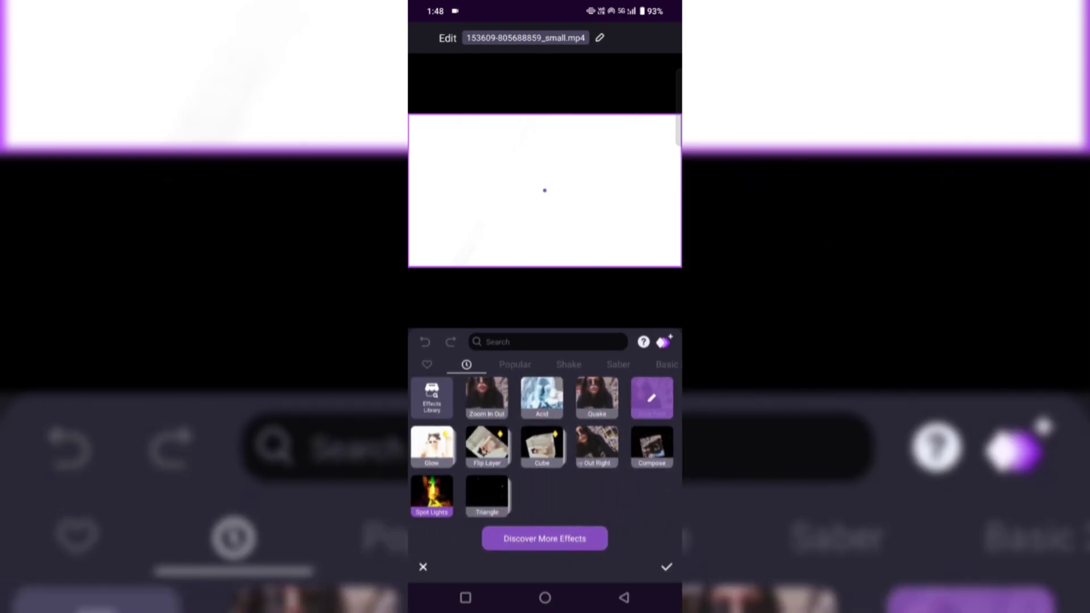
left_click(514, 364)
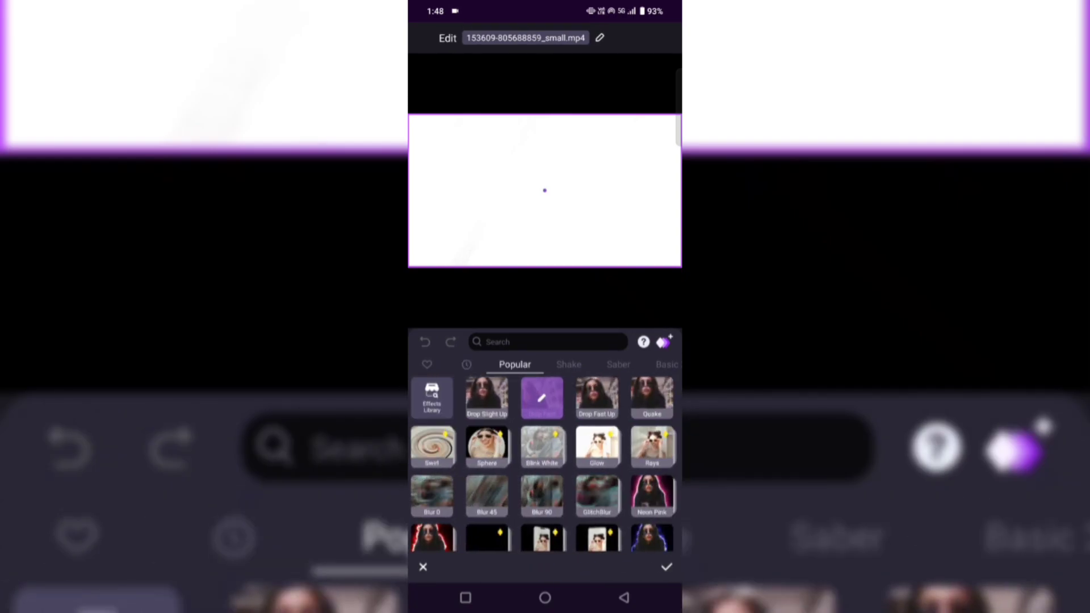
left_click(565, 339)
type("quake")
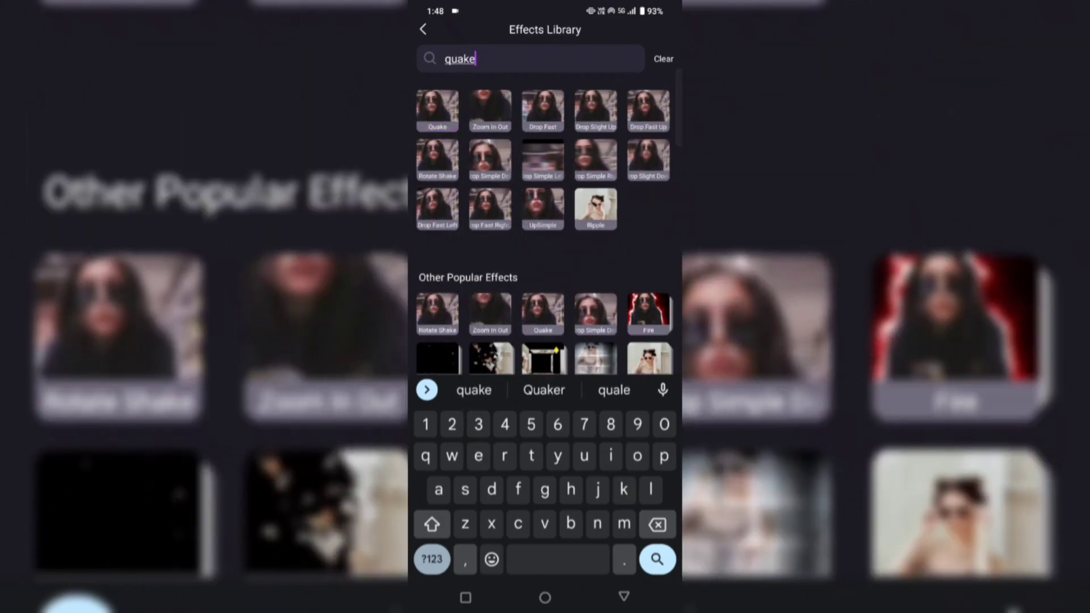
left_click(437, 110)
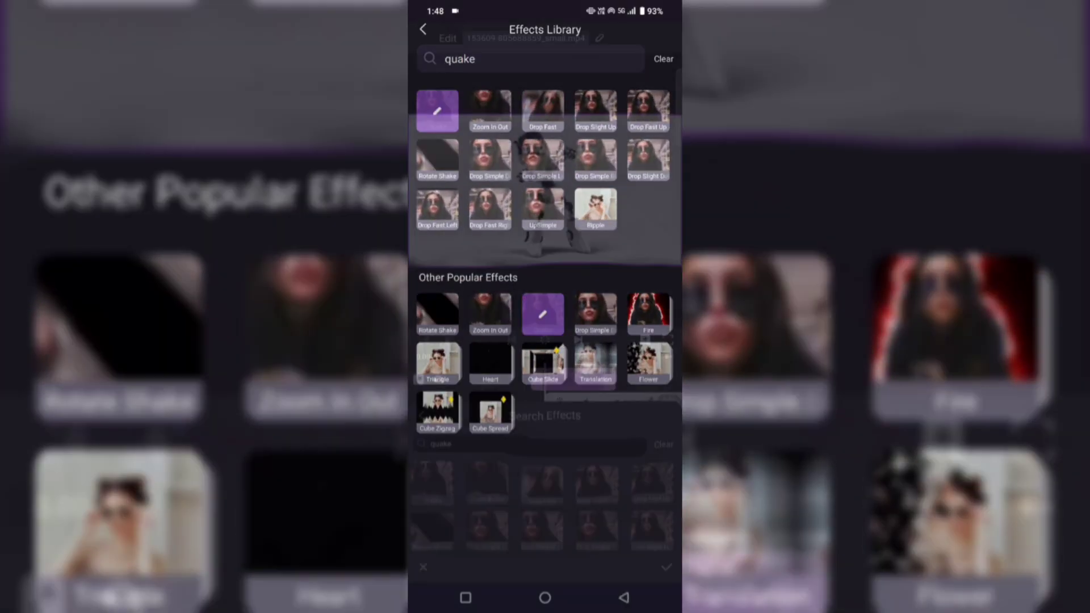
Confirm the Quake effect and place a duplicate Quake clip later on the timeline.
left_click(667, 567)
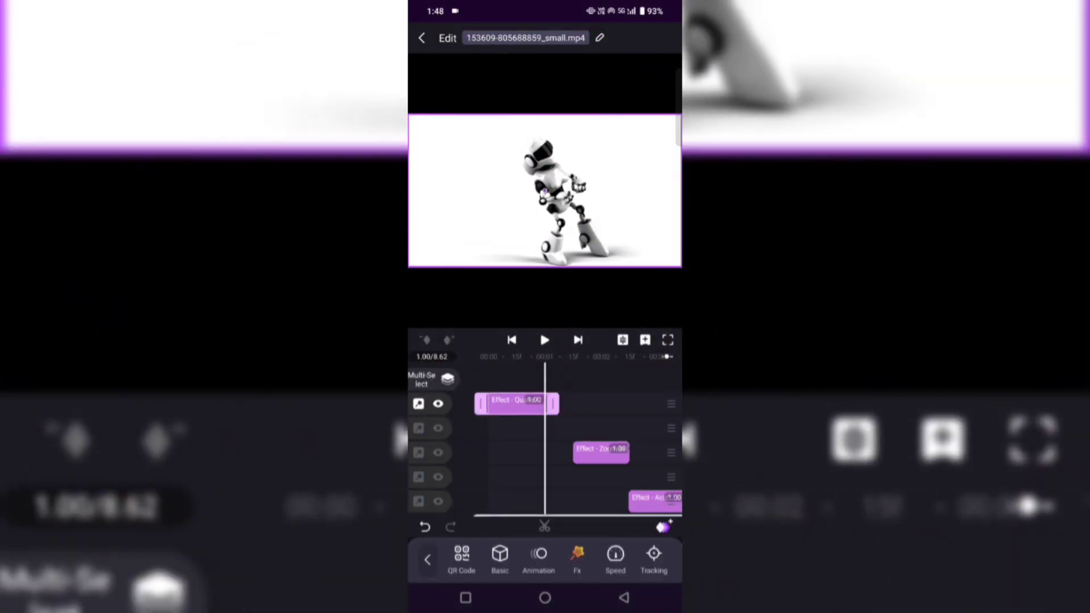
left_click_drag(583, 484, 640, 484)
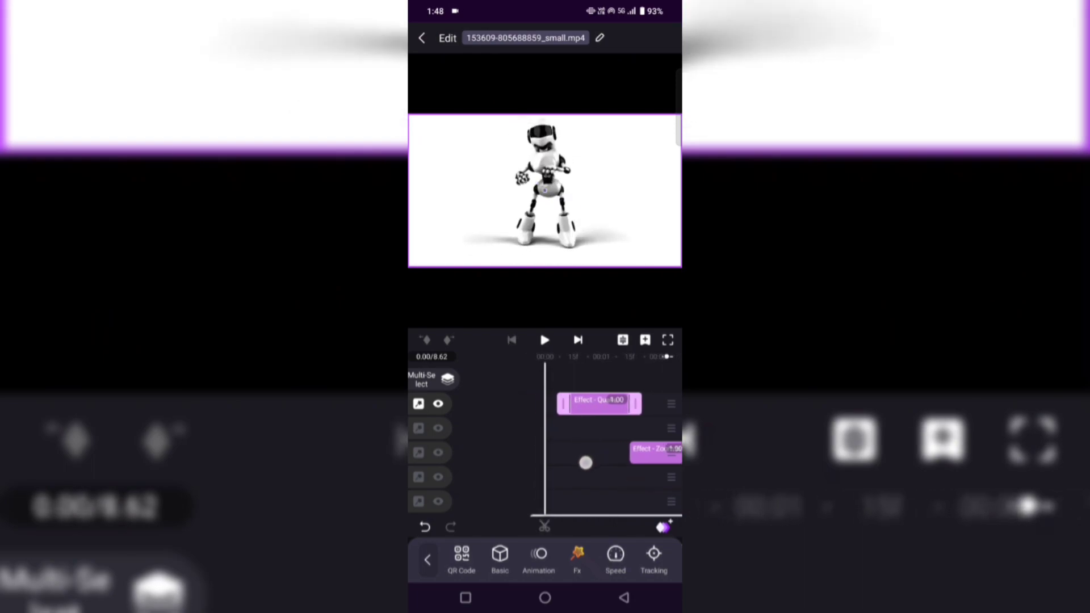
mouse_move(585, 463)
left_mouse_down()
mouse_move(488, 497)
mouse_move(534, 496)
left_mouse_up()
left_click(514, 405)
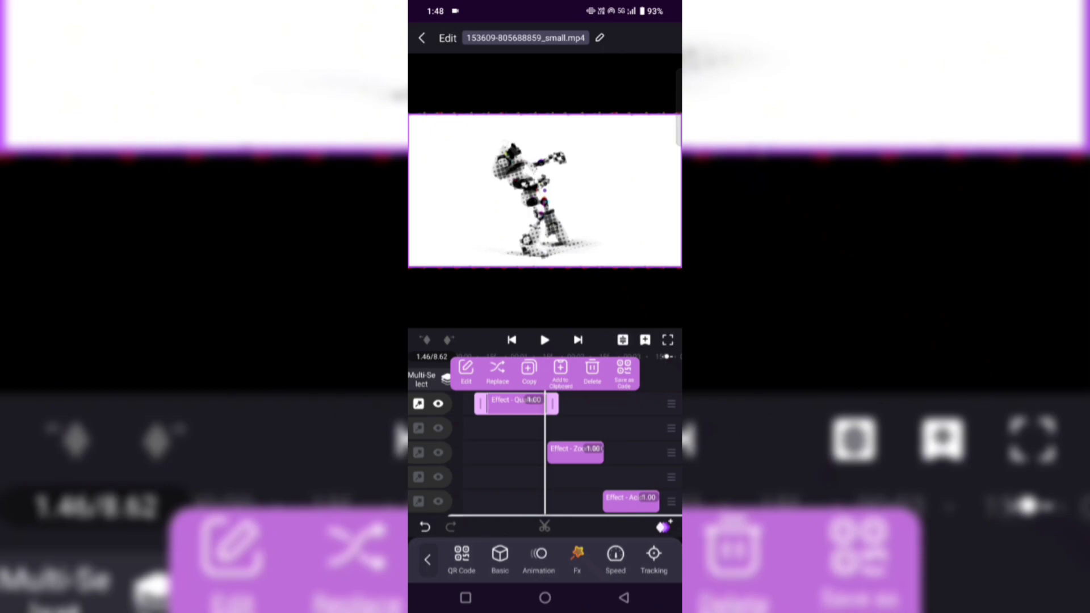
left_click(529, 371)
mouse_move(514, 404)
left_mouse_down()
mouse_move(577, 407)
mouse_move(498, 407)
mouse_move(602, 403)
mouse_move(483, 412)
left_mouse_up()
mouse_move(560, 441)
left_mouse_down()
mouse_move(592, 481)
mouse_move(559, 469)
left_mouse_up()
Preview the combined effects and return to the main editing tools.
left_click(544, 340)
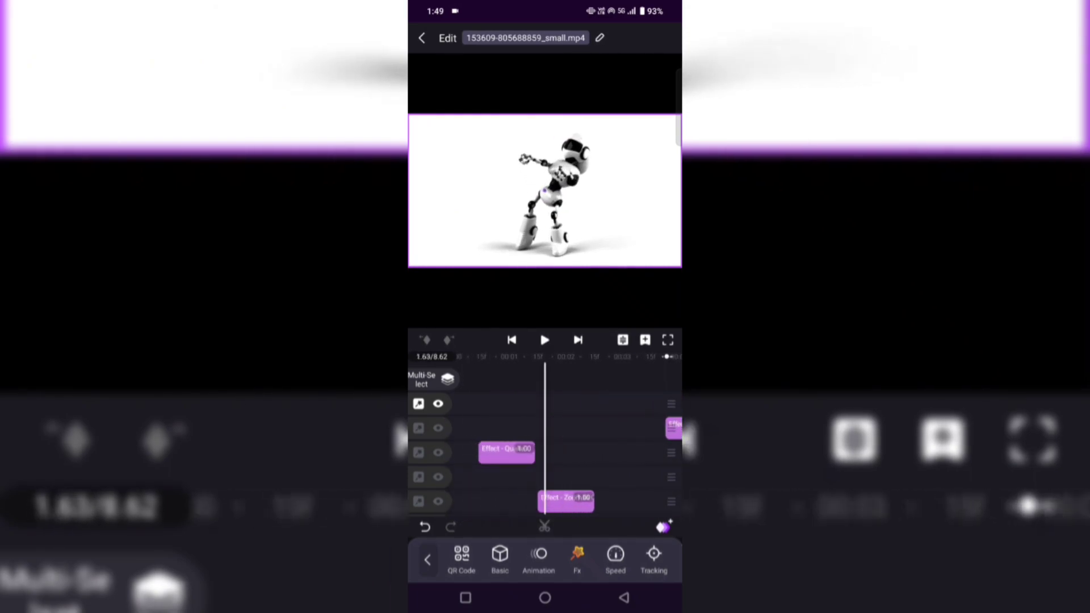
left_click_drag(545, 465, 585, 488)
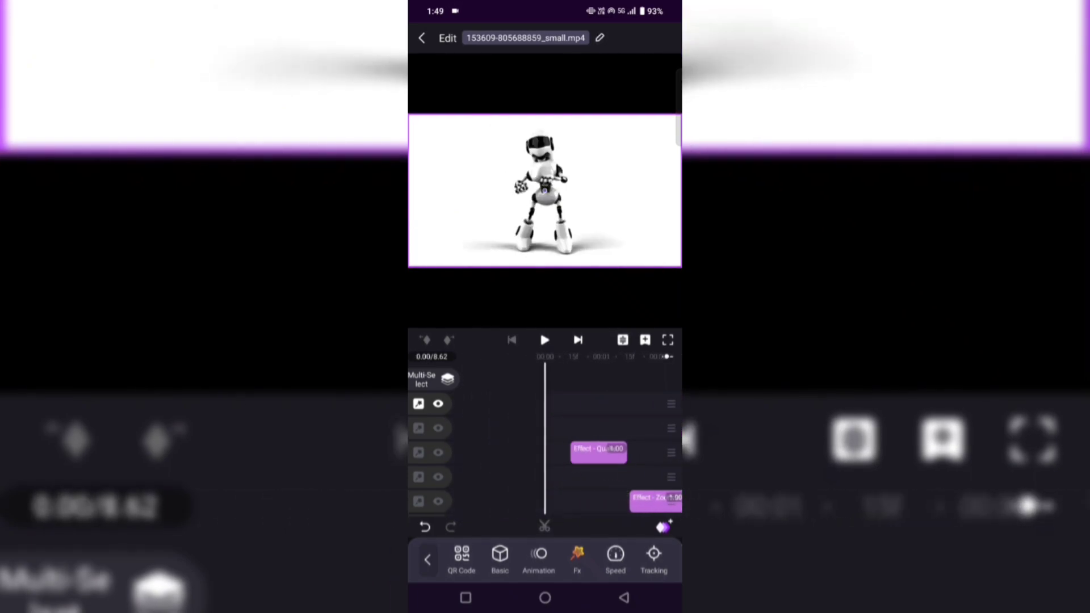
left_click(427, 559)
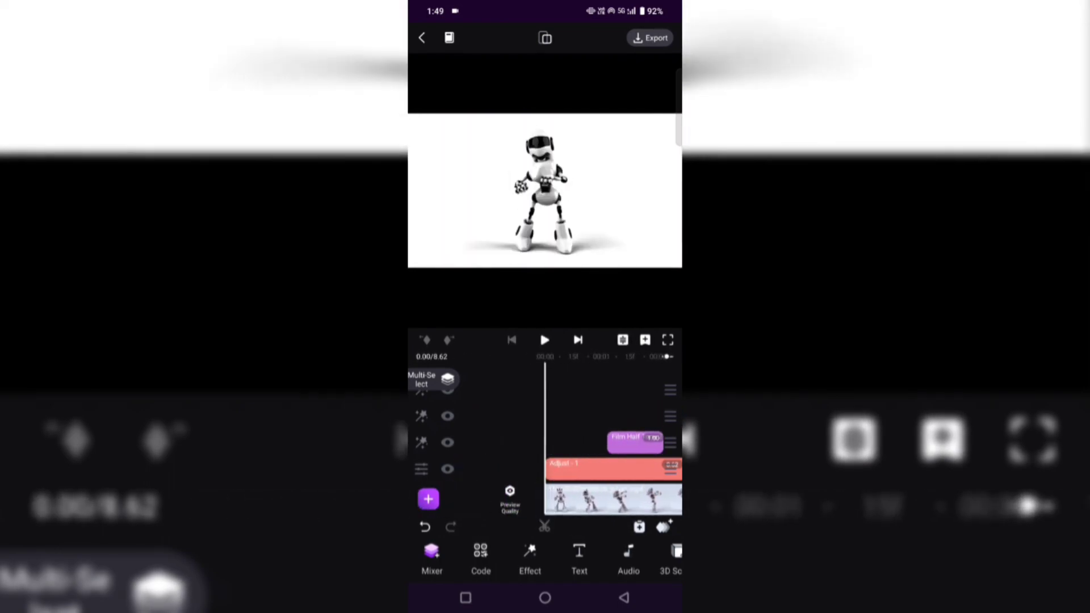
Review the finished robot video and start exporting it to the album.
left_click(544, 339)
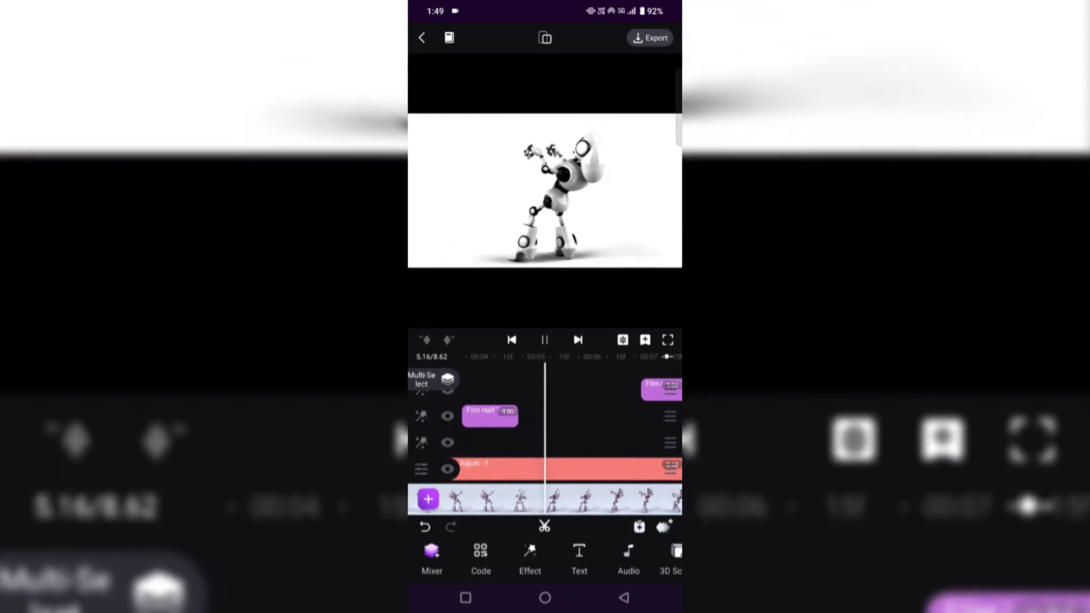
left_click_drag(596, 427, 635, 427)
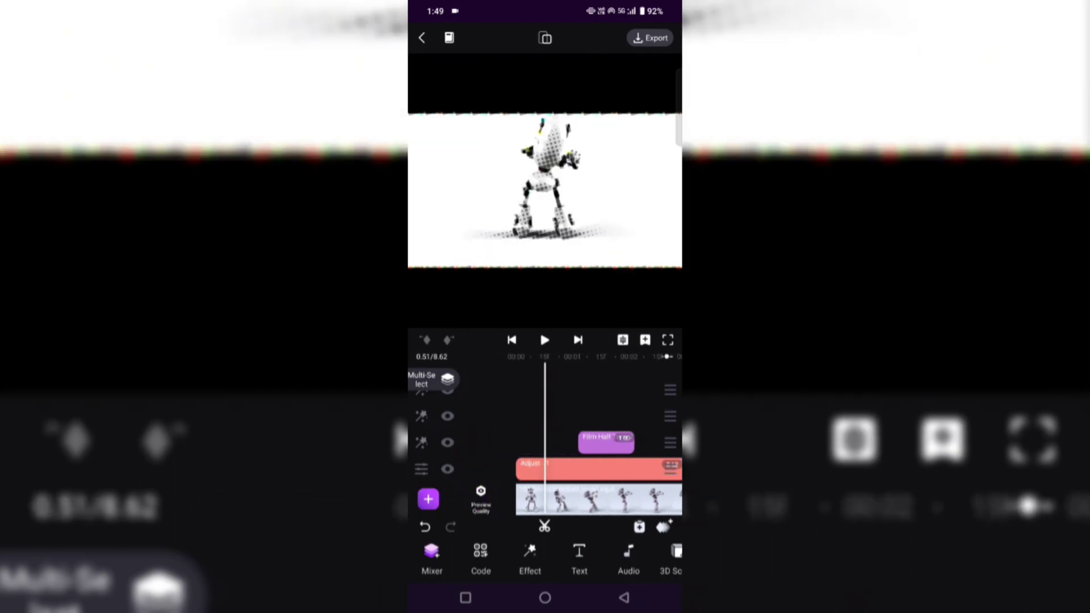
left_click(650, 37)
left_click(552, 124)
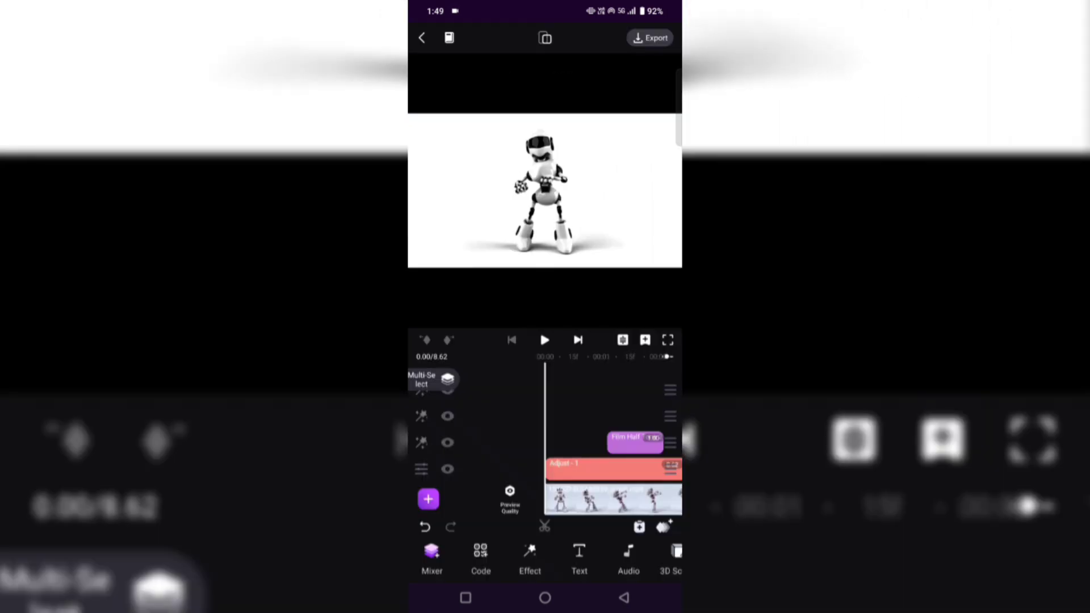
Dismiss the rating prompt and play the exported 9-second robot video.
key("Escape")
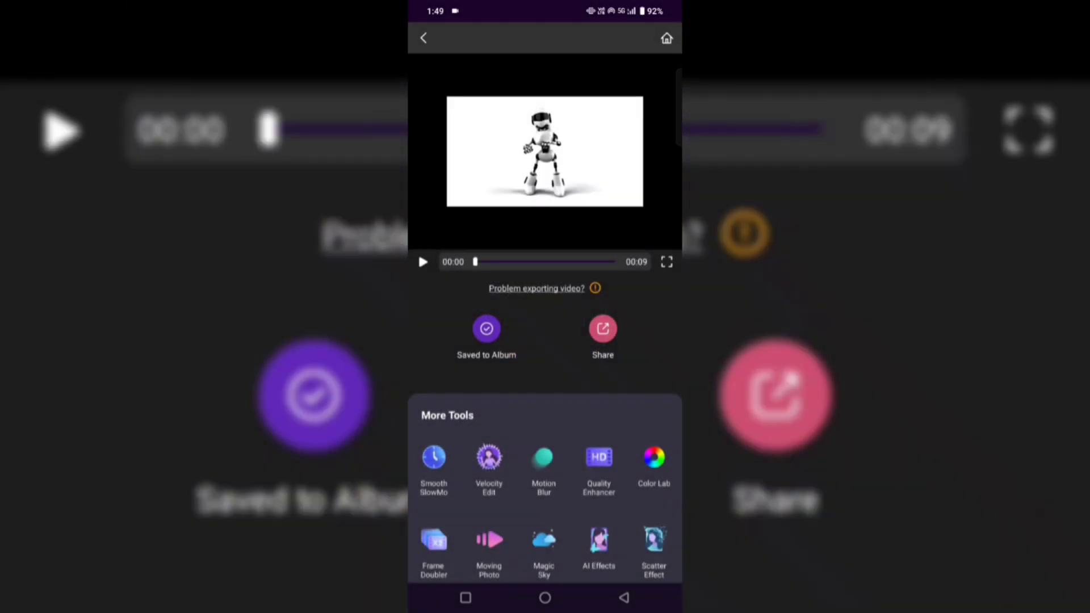
left_click(423, 261)
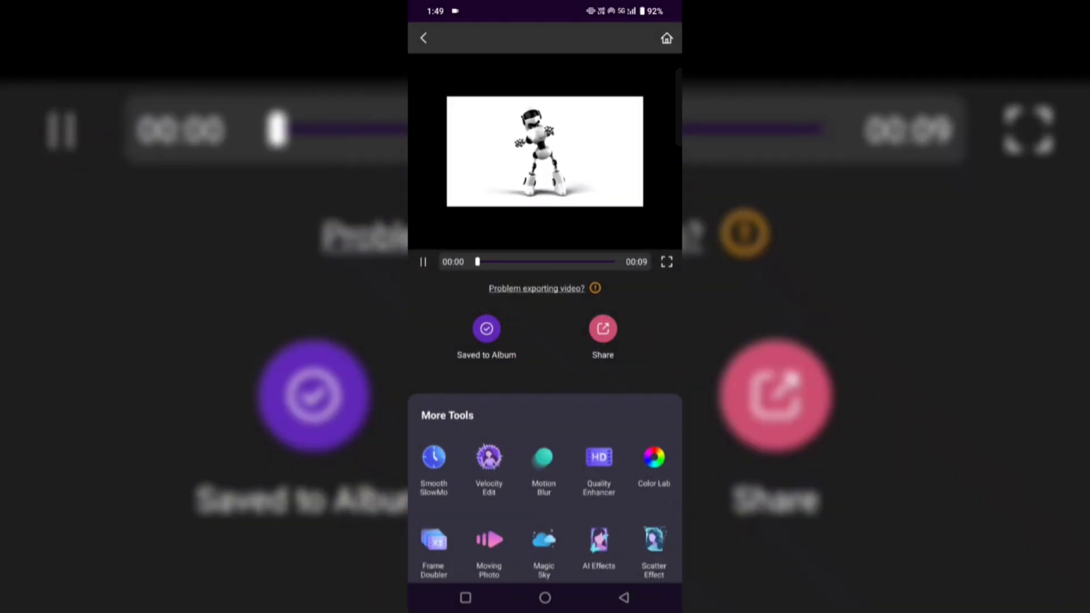